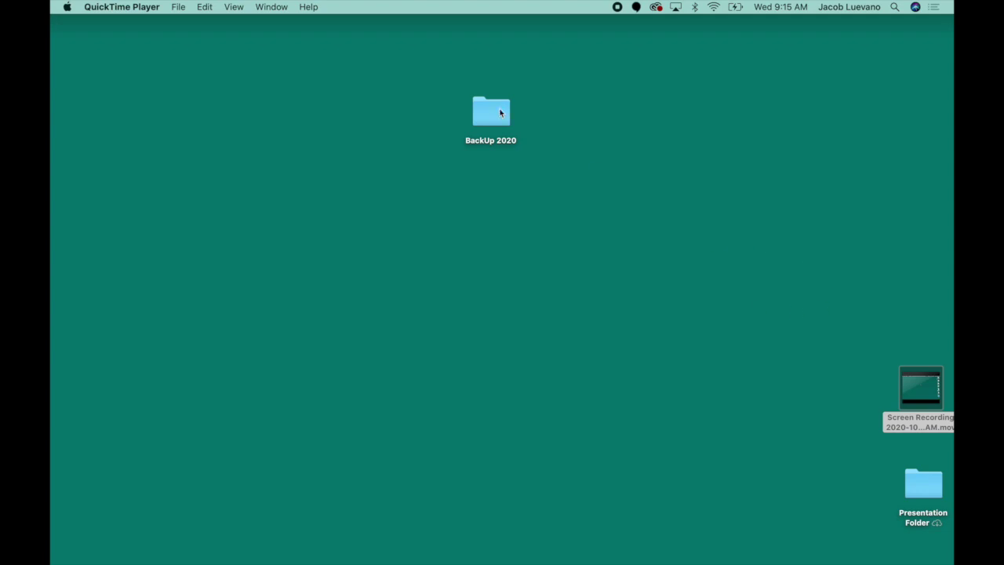
Open the BackUp 2020 folder, glance into Documents, then park its window on the right
double_click(500, 113)
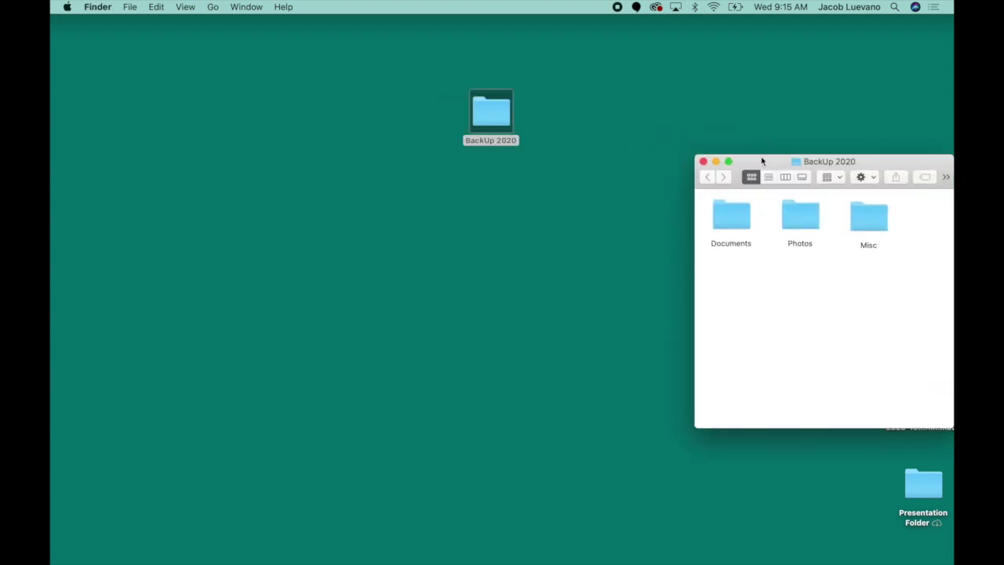
drag(761, 161, 454, 188)
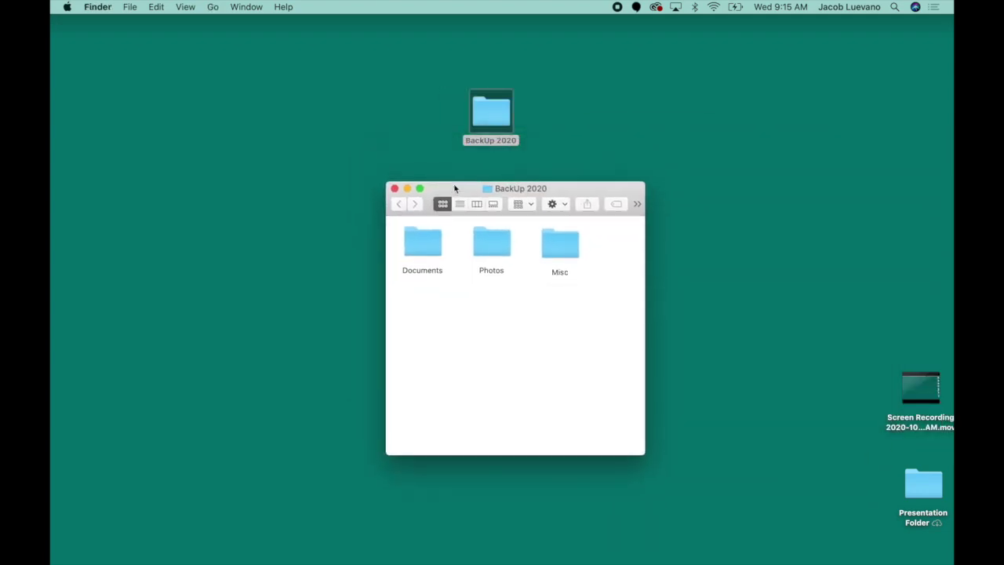
double_click(426, 251)
click(397, 206)
drag(453, 190, 761, 198)
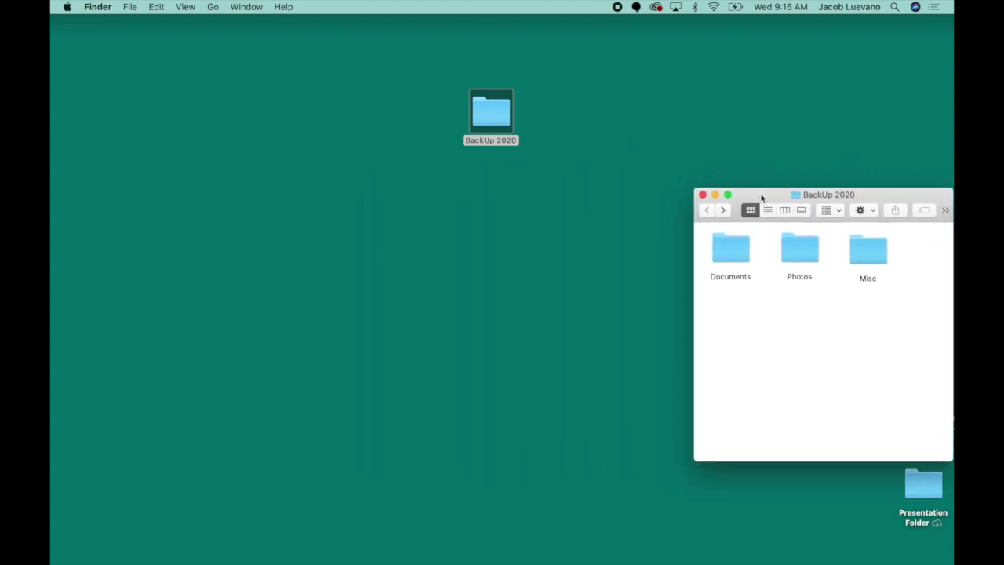
drag(498, 117, 507, 120)
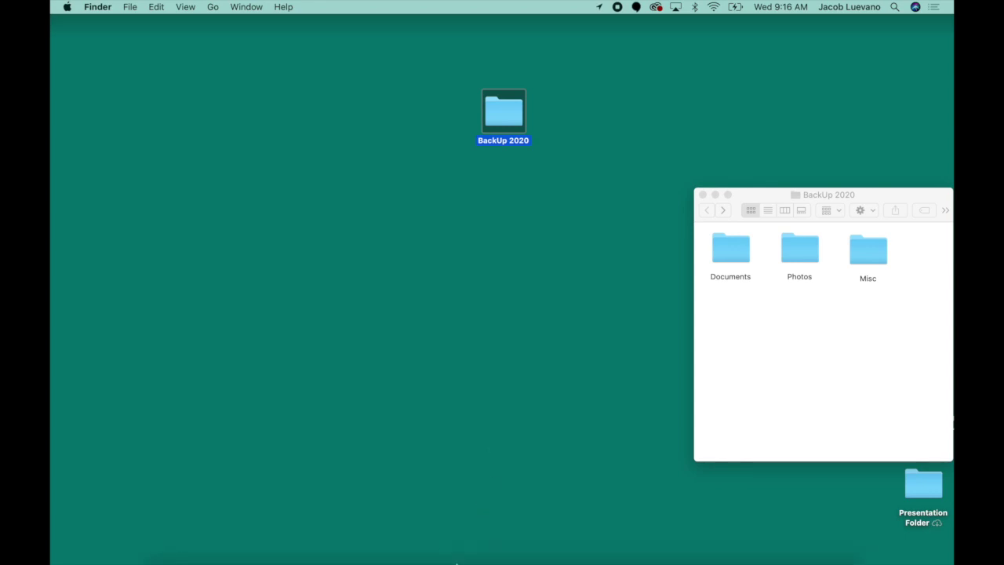
Open the Photos library, move its window up-left, and browse through All Photos
click(383, 553)
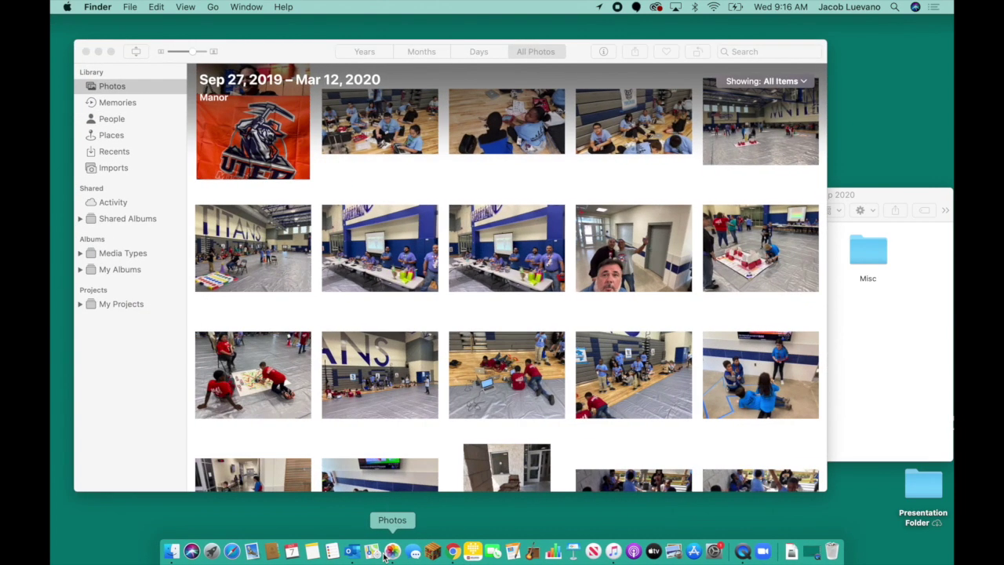
drag(299, 52, 276, 30)
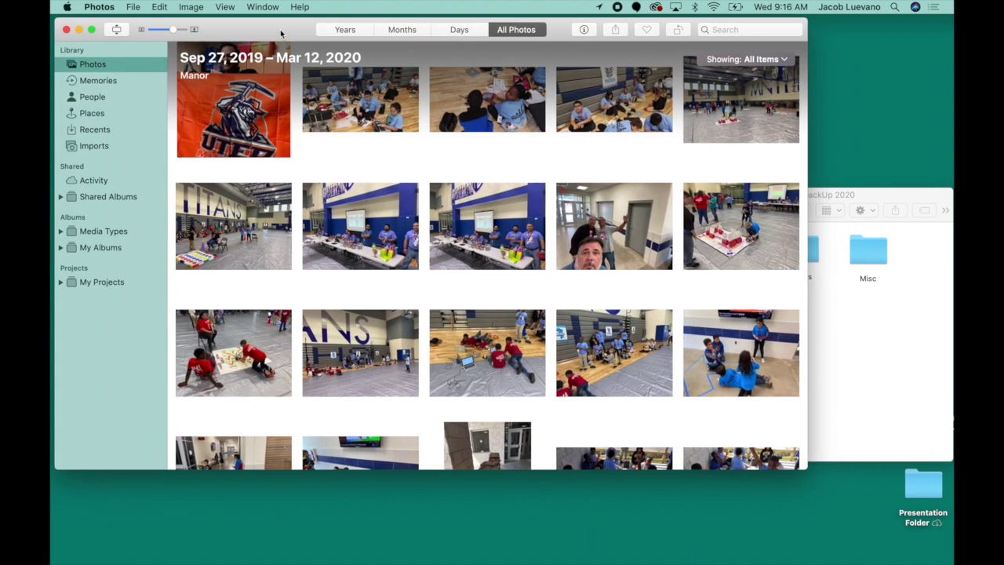
scroll(407, 201, down, 10)
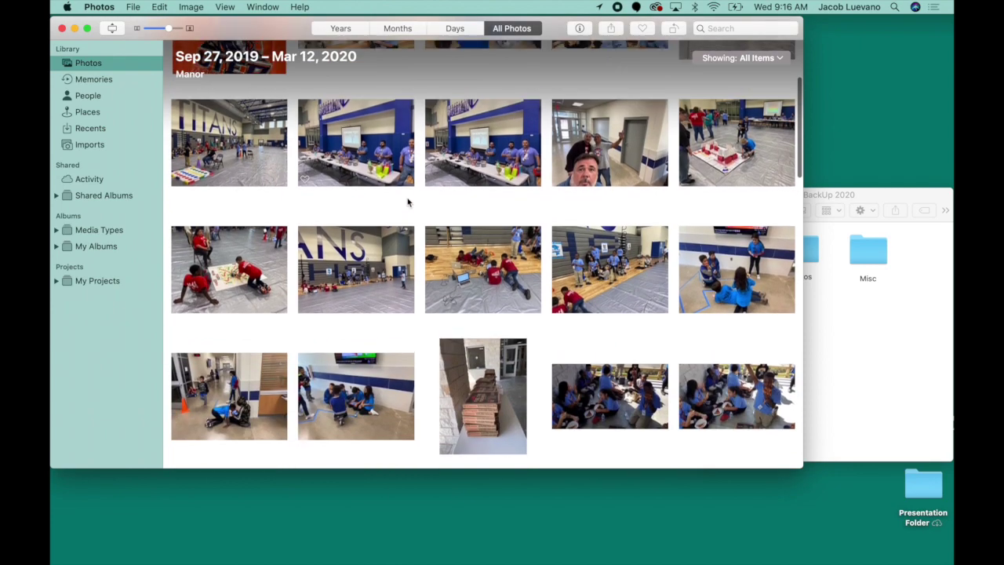
scroll(407, 202, down, 3)
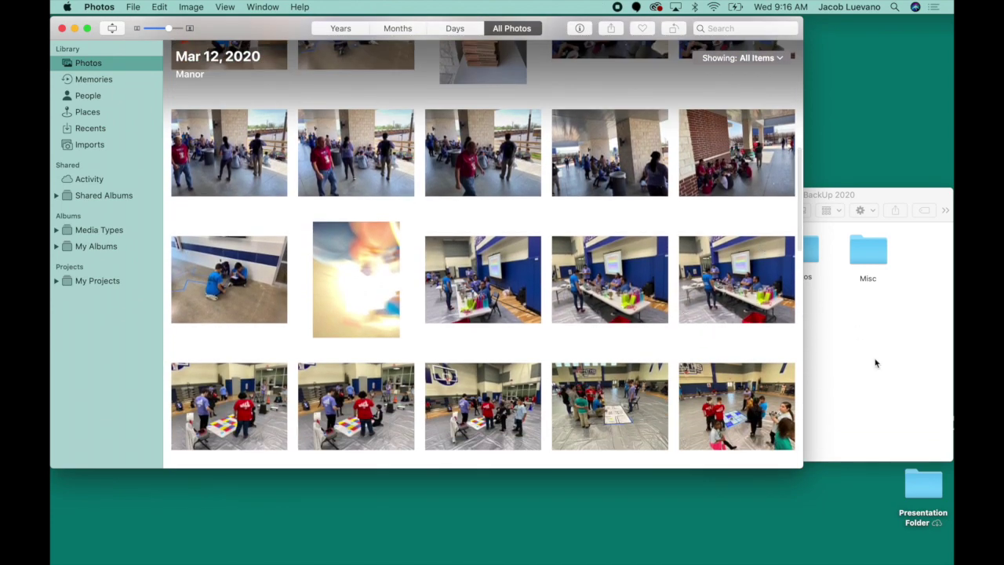
scroll(730, 396, down, 3)
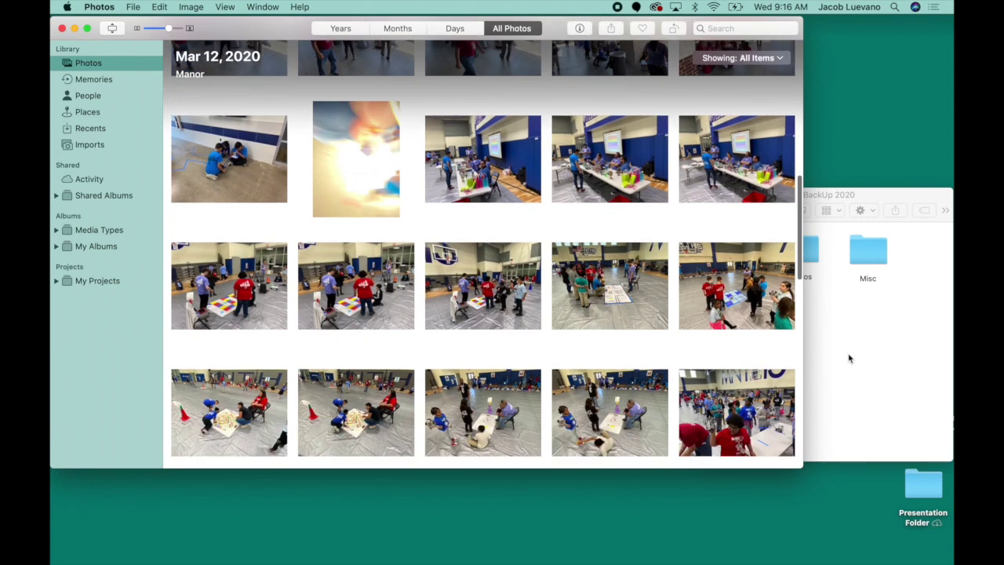
scroll(698, 349, down, 3)
scroll(698, 349, down, 5)
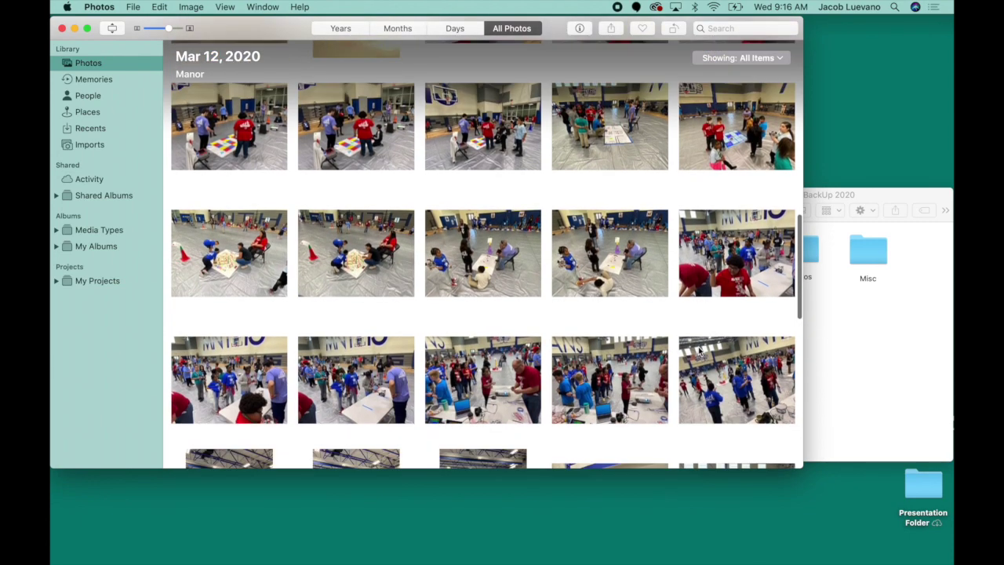
scroll(698, 350, up, 5)
scroll(700, 350, up, 3)
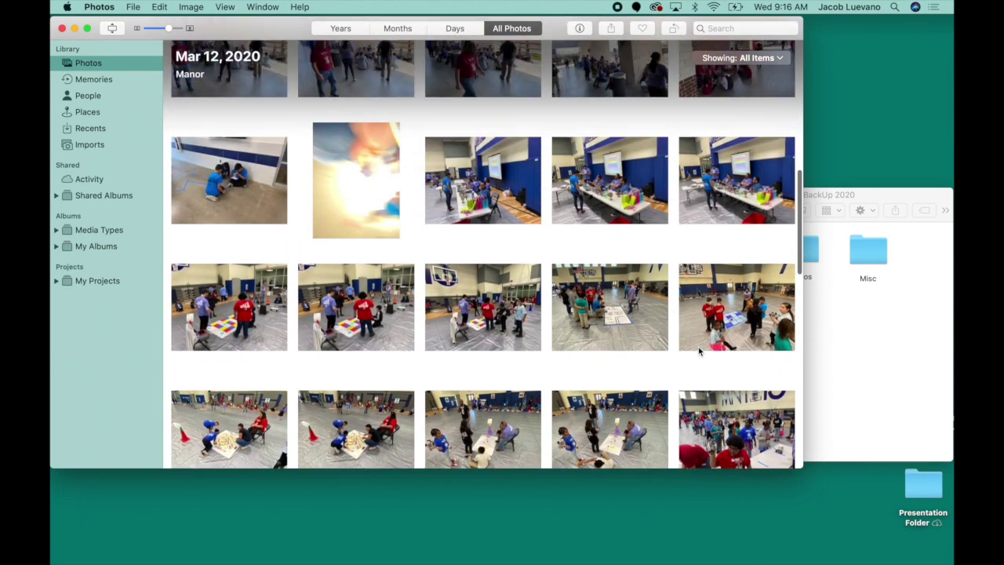
Move the BackUp 2020 window lower, then bring Photos back in front at the Mar 12, 2020 pictures
click(871, 356)
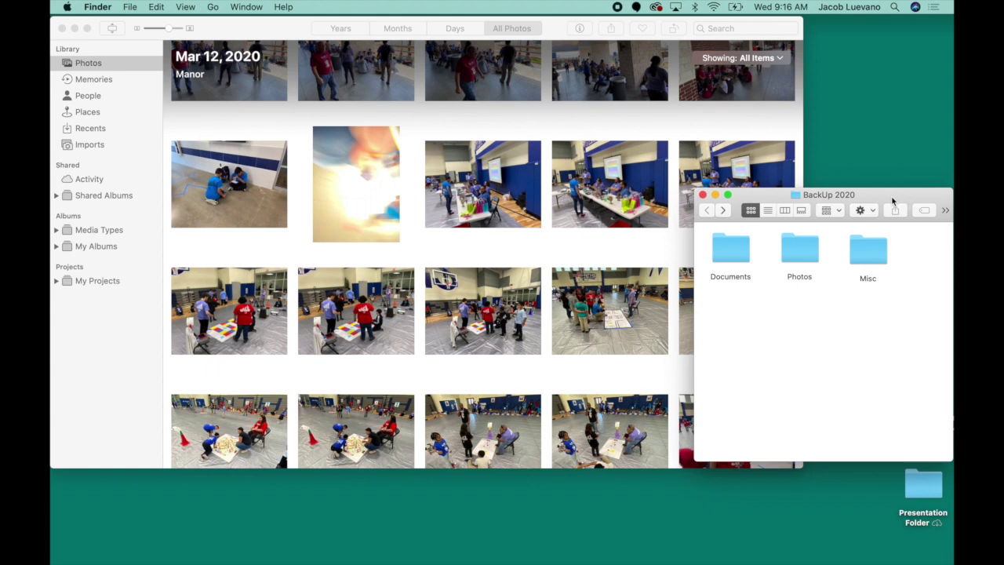
drag(891, 195, 893, 268)
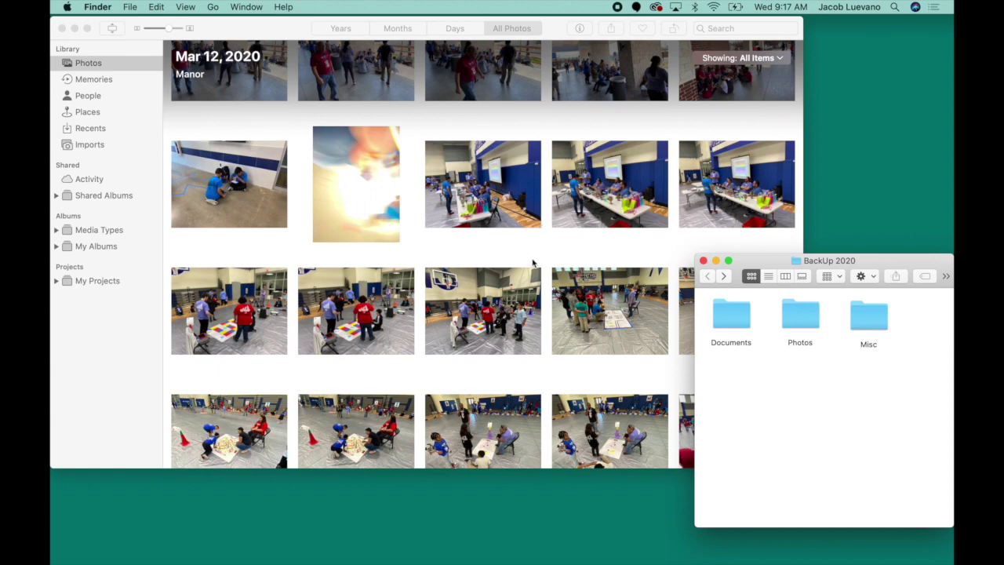
scroll(543, 262, up, 15)
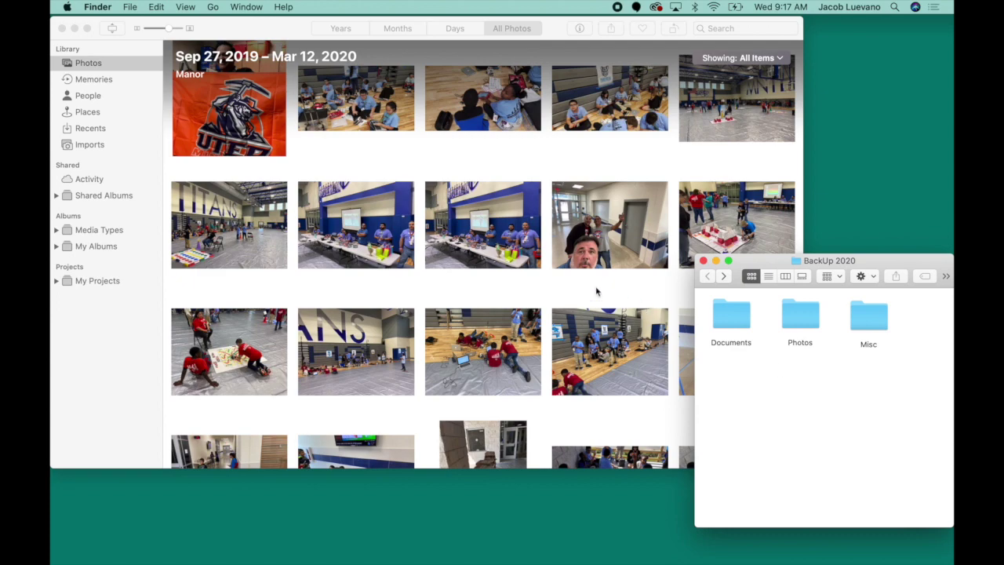
scroll(593, 293, down, 15)
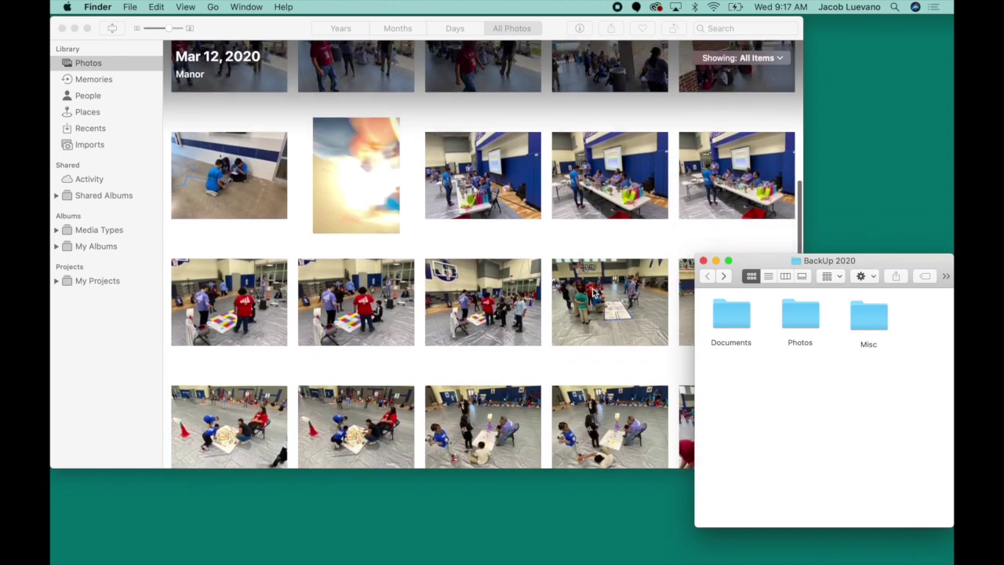
click(563, 241)
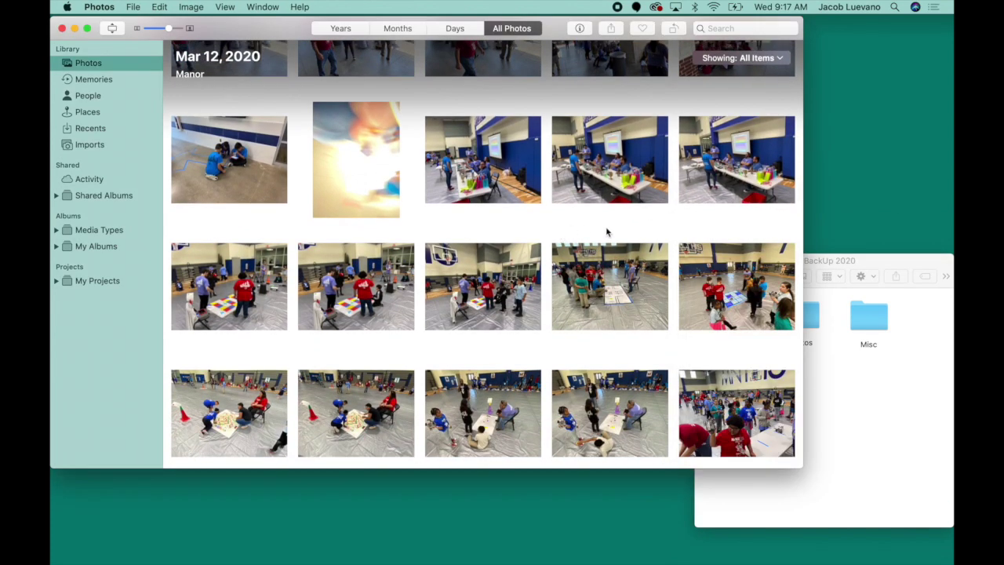
Narrow and lengthen the Photos window, then raise and lengthen the BackUp 2020 window beside it
drag(802, 195, 761, 181)
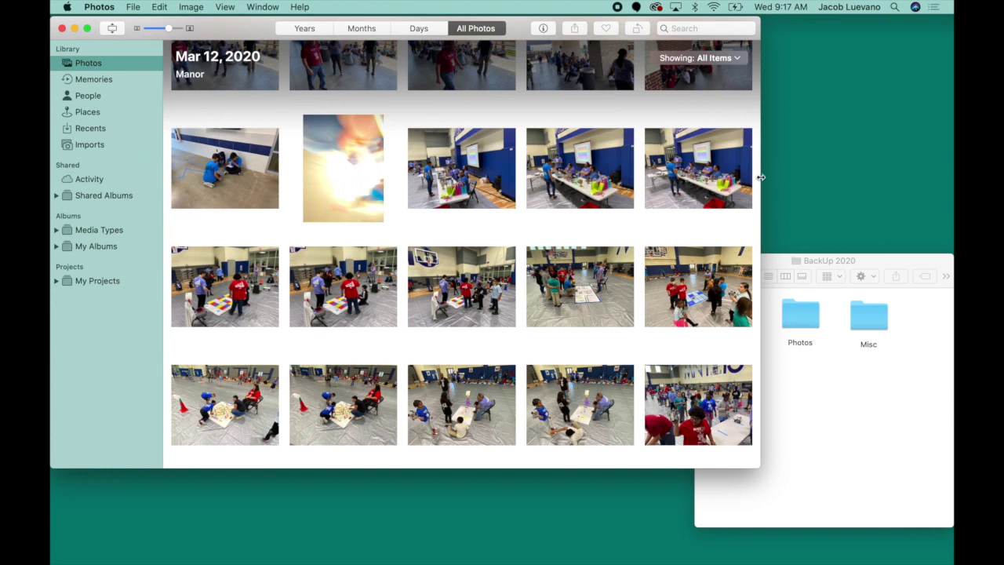
drag(761, 177, 664, 166)
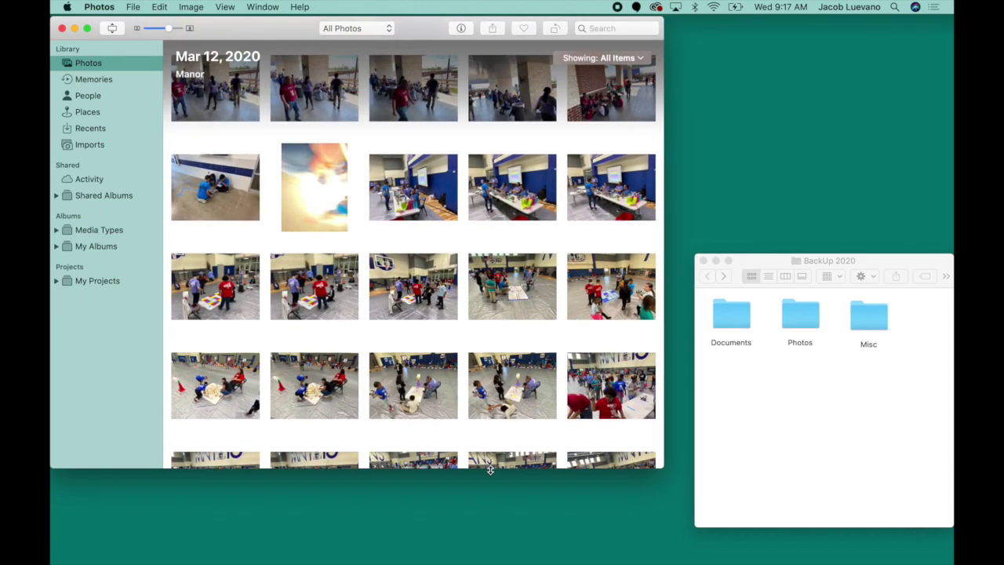
drag(491, 469, 490, 513)
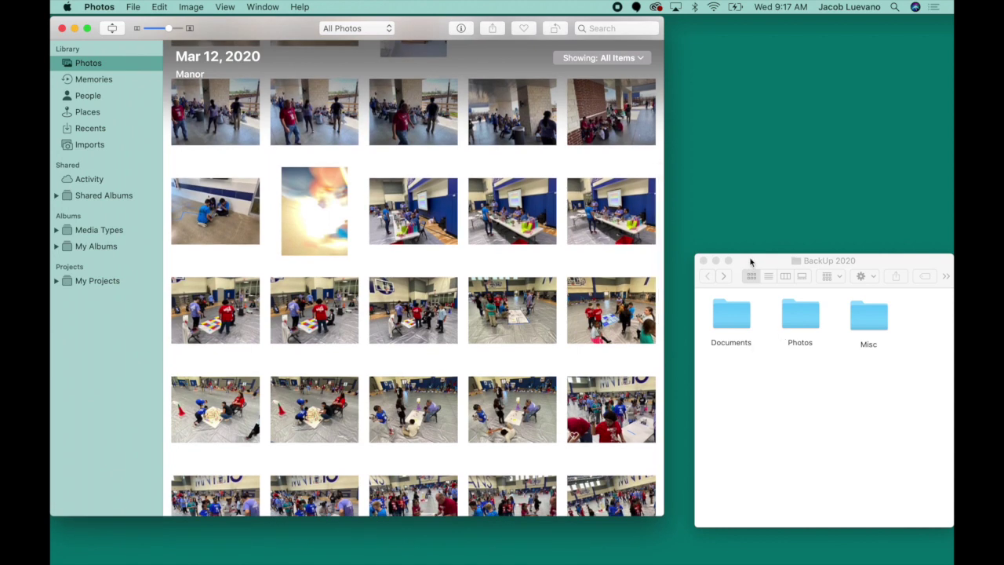
drag(753, 260, 687, 64)
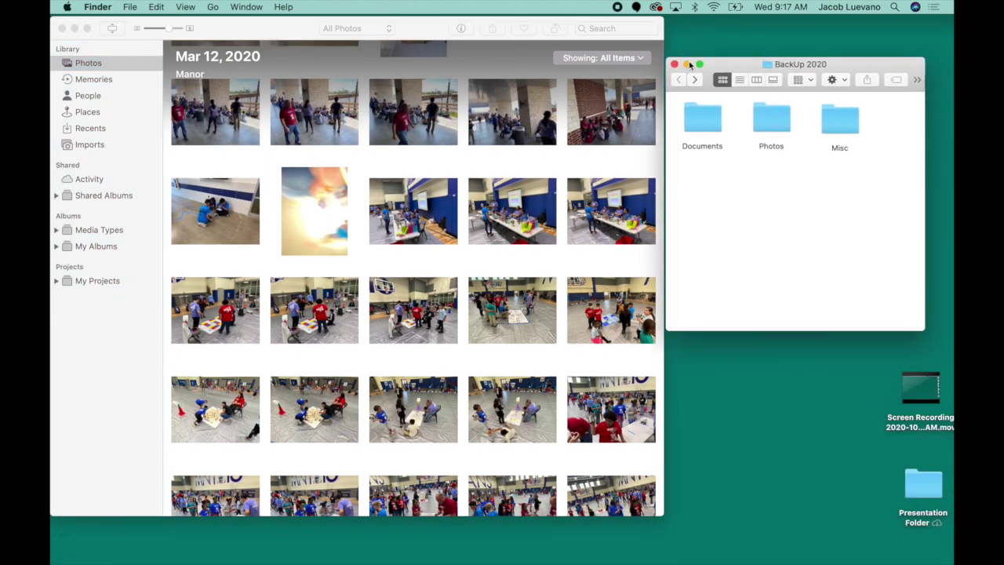
drag(747, 332, 743, 515)
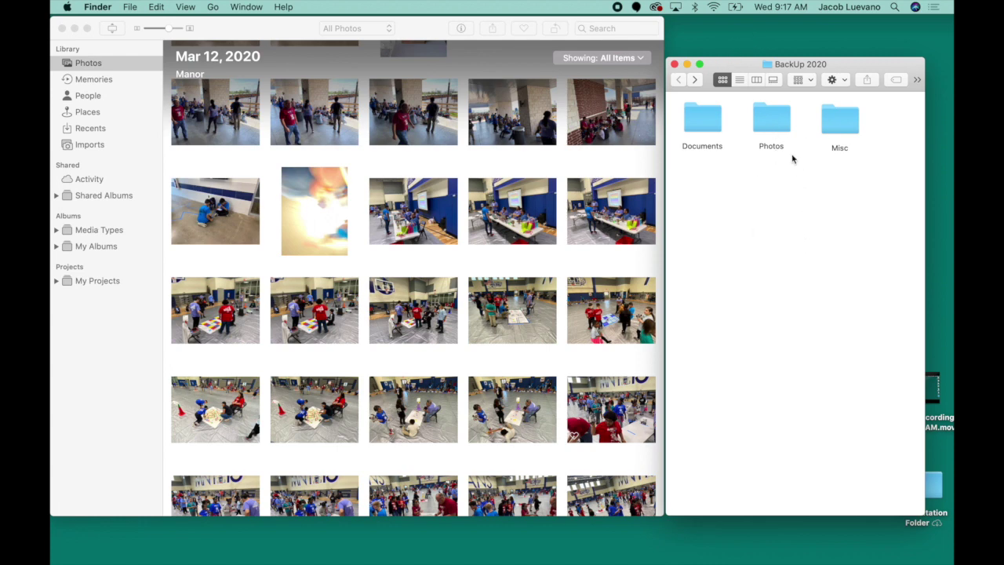
Copy IMG_1239.jpeg and IMG_1240.jpeg from Mar 12, 2020 into the backup Photos subfolder
double_click(771, 118)
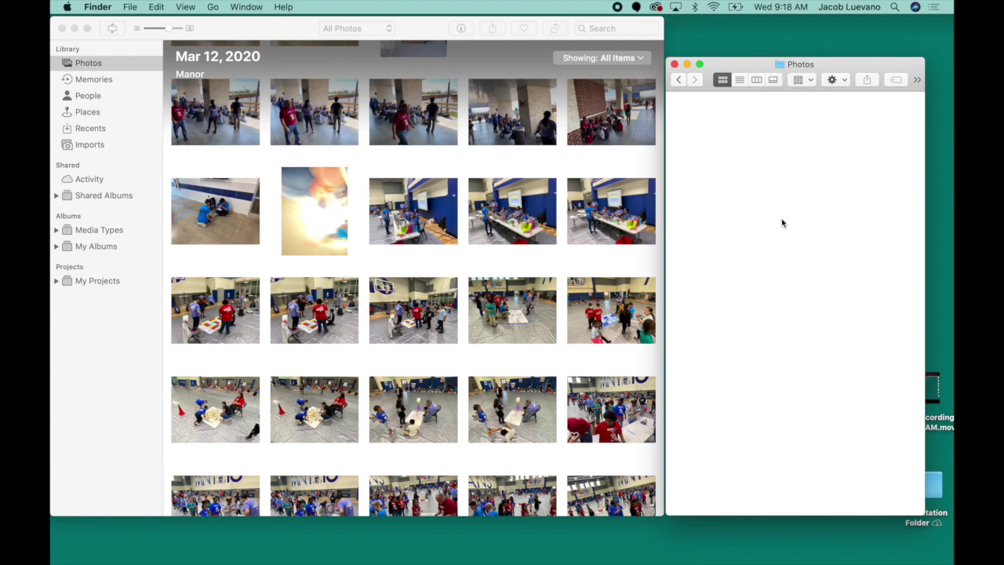
click(510, 162)
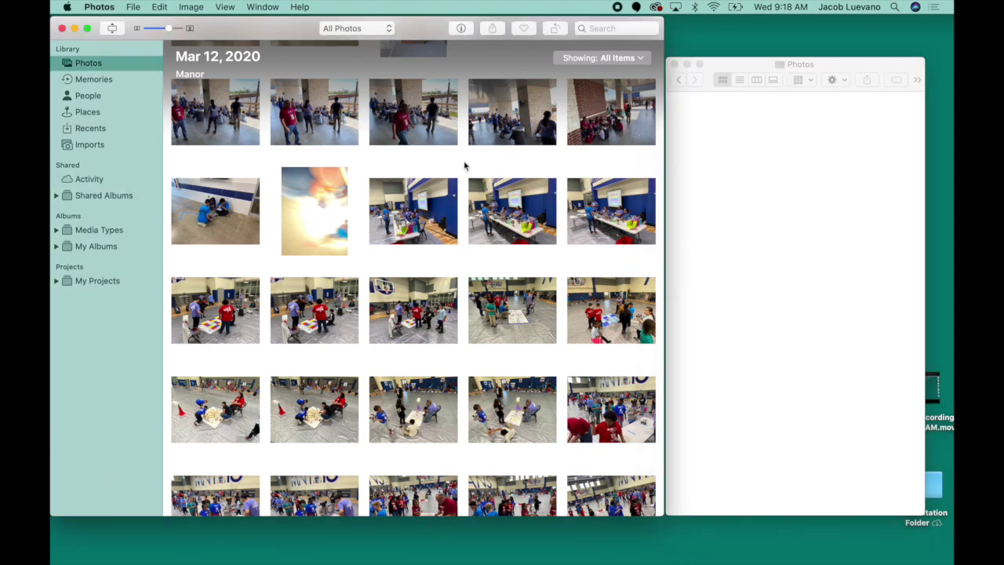
drag(464, 165, 790, 214)
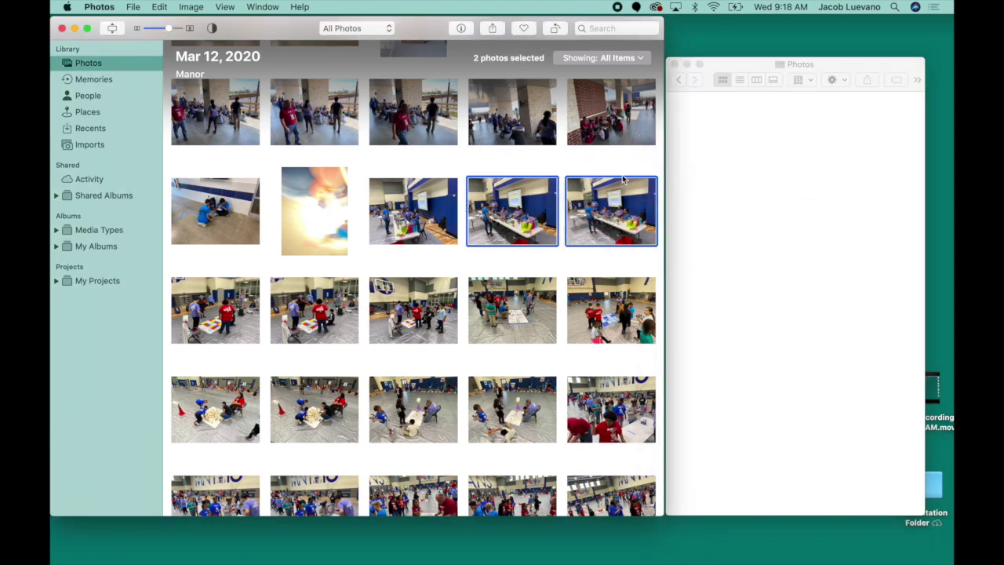
drag(635, 155, 203, 117)
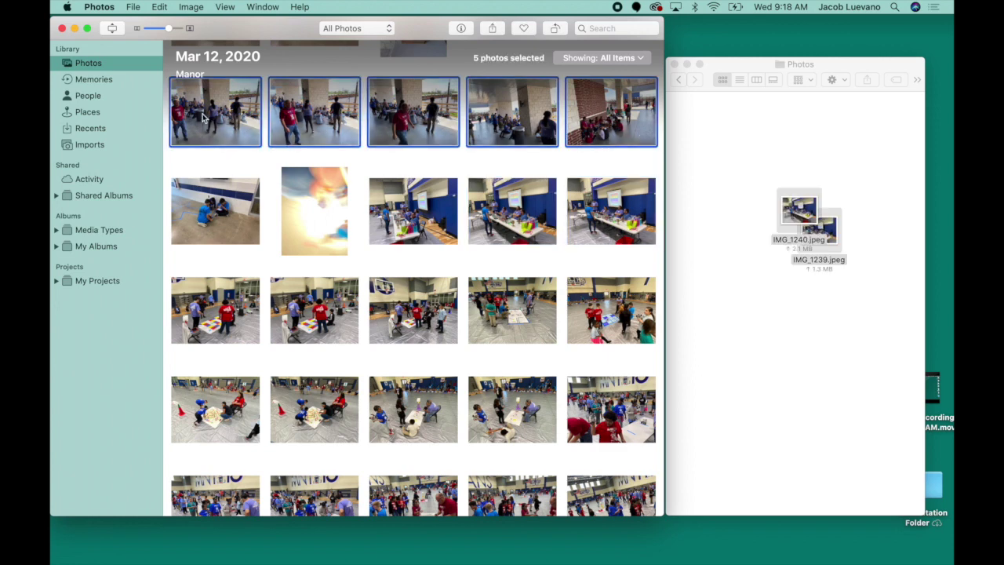
drag(182, 160, 616, 516)
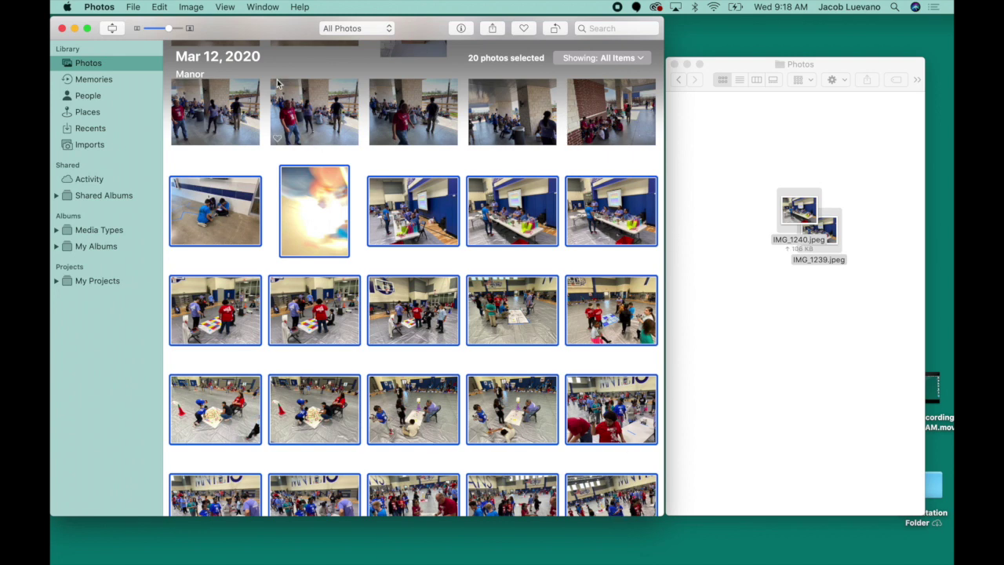
click(387, 166)
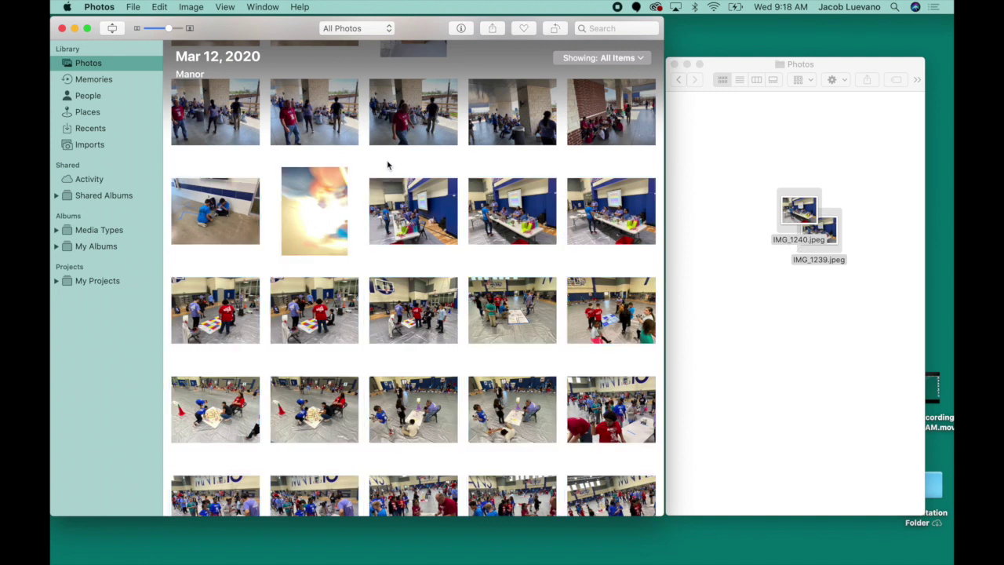
Use Edit > Select All to grab all 68 library items and drop them into the backup Photos folder
click(159, 7)
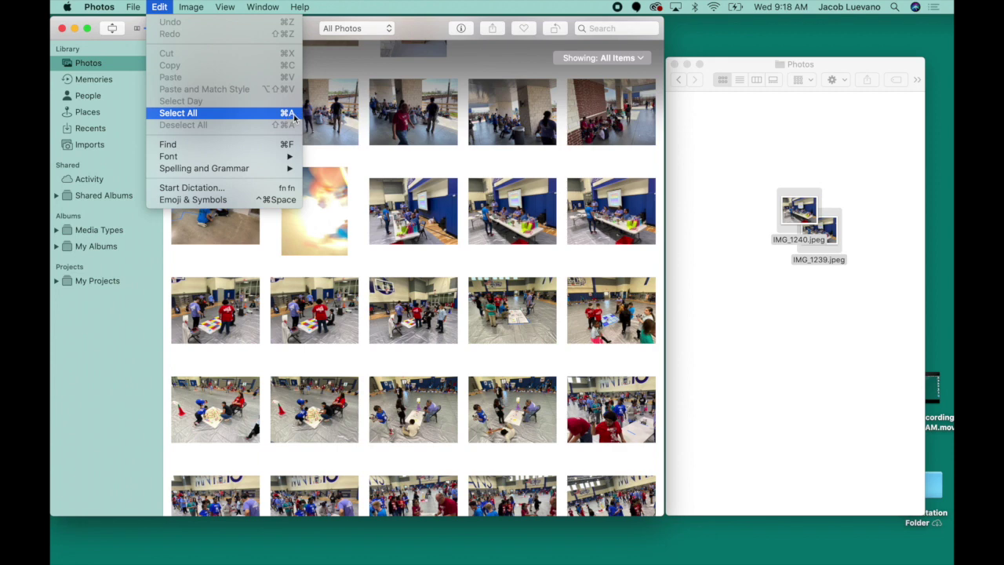
click(192, 115)
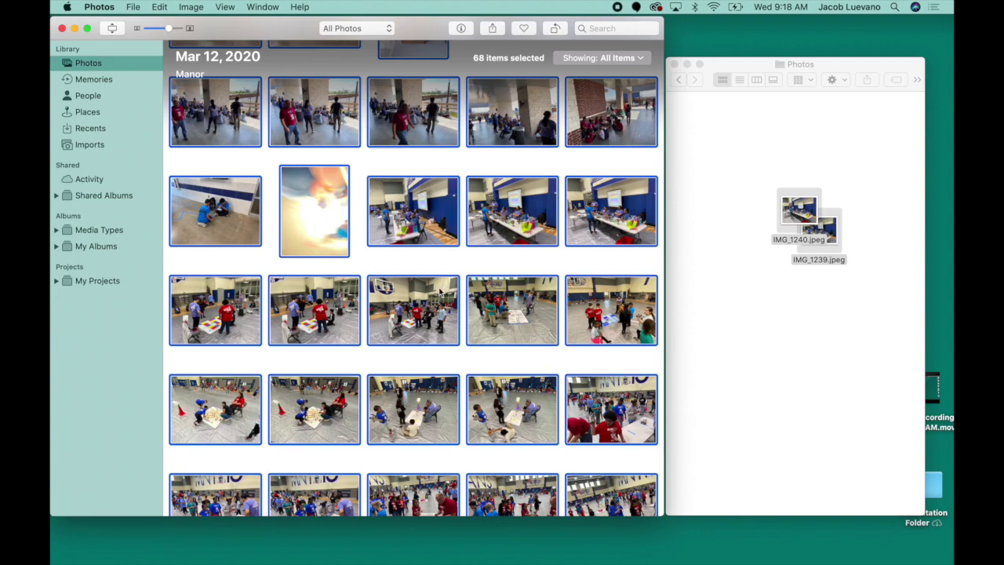
scroll(439, 292, down, 10)
scroll(439, 291, up, 10)
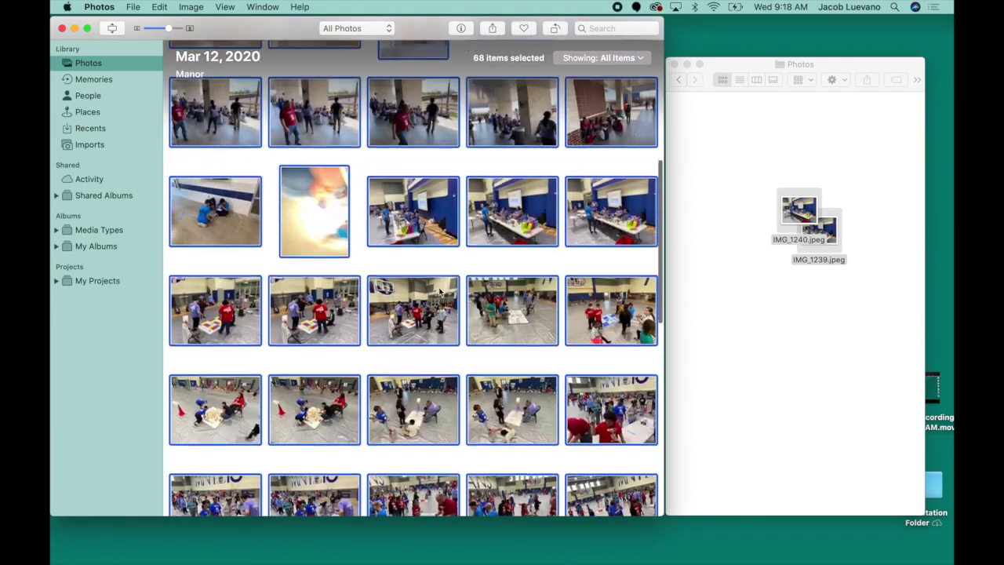
drag(422, 250, 698, 238)
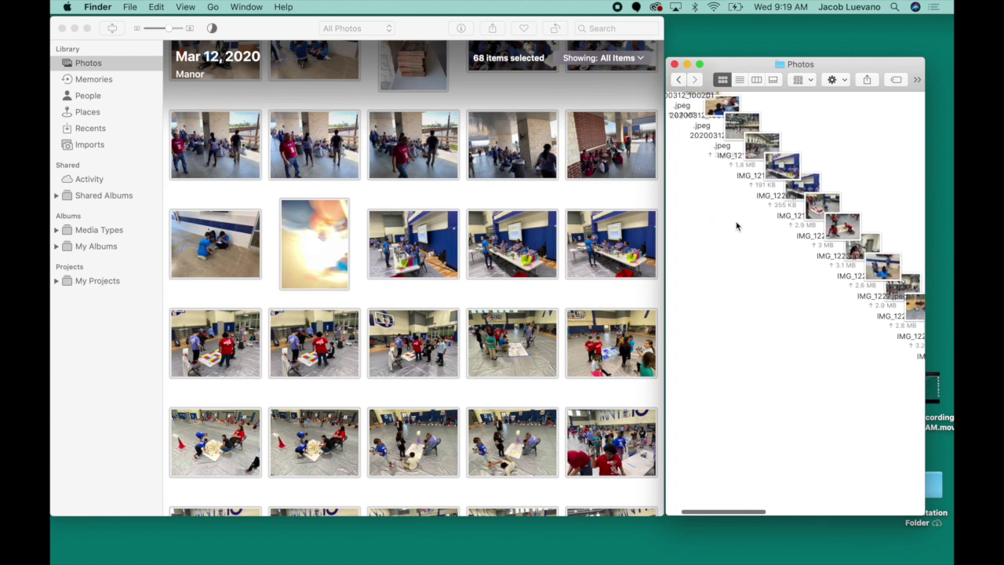
Switch the backup Photos folder to list view and check the copies, including 11th Annual Robotics Expo.mov
click(740, 81)
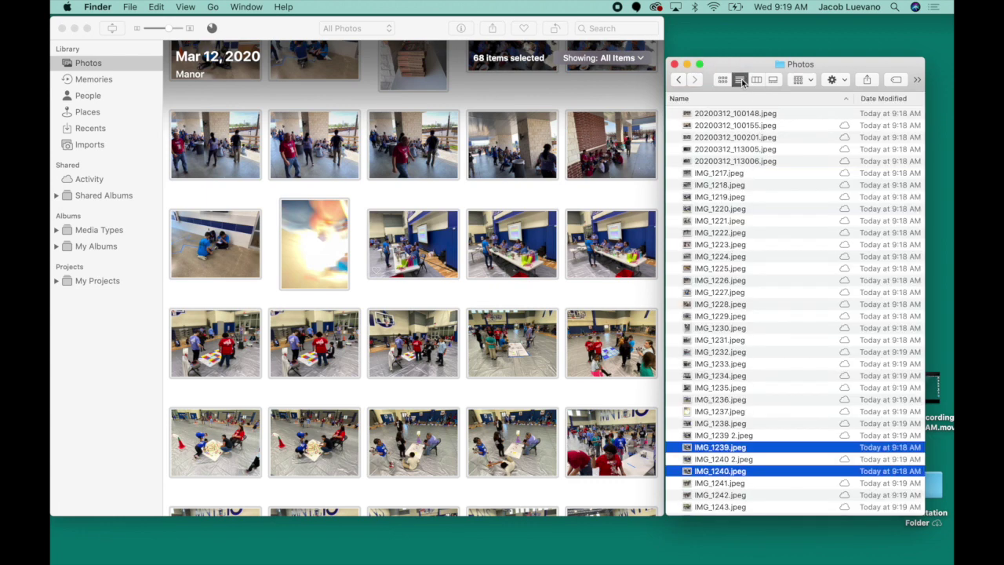
scroll(761, 230, down, 10)
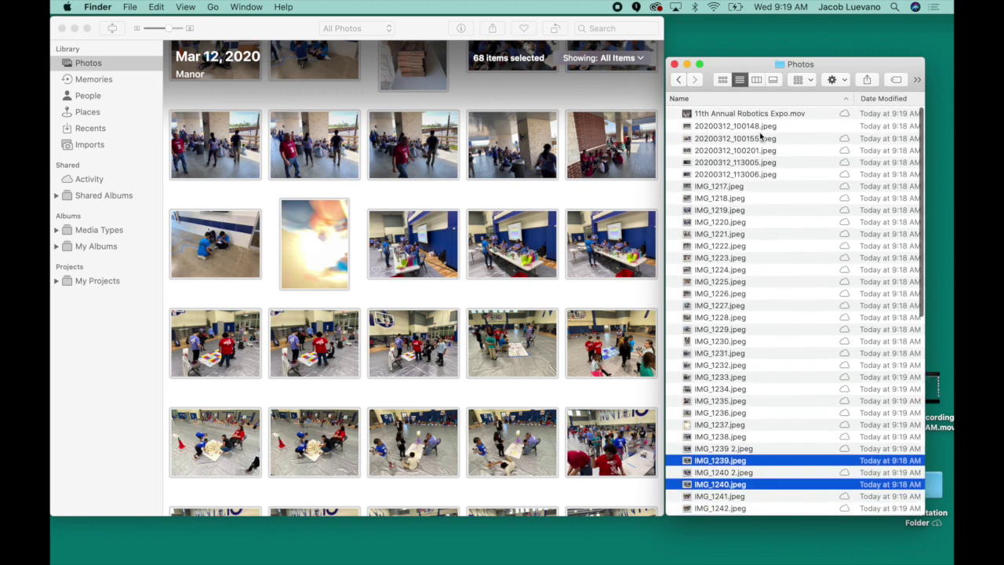
scroll(759, 137, down, 10)
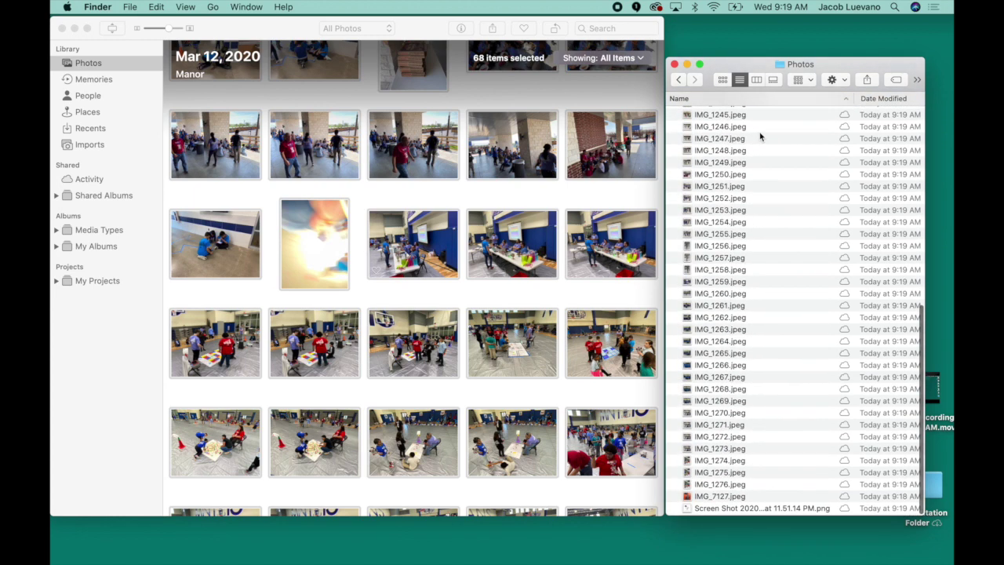
scroll(758, 135, up, 10)
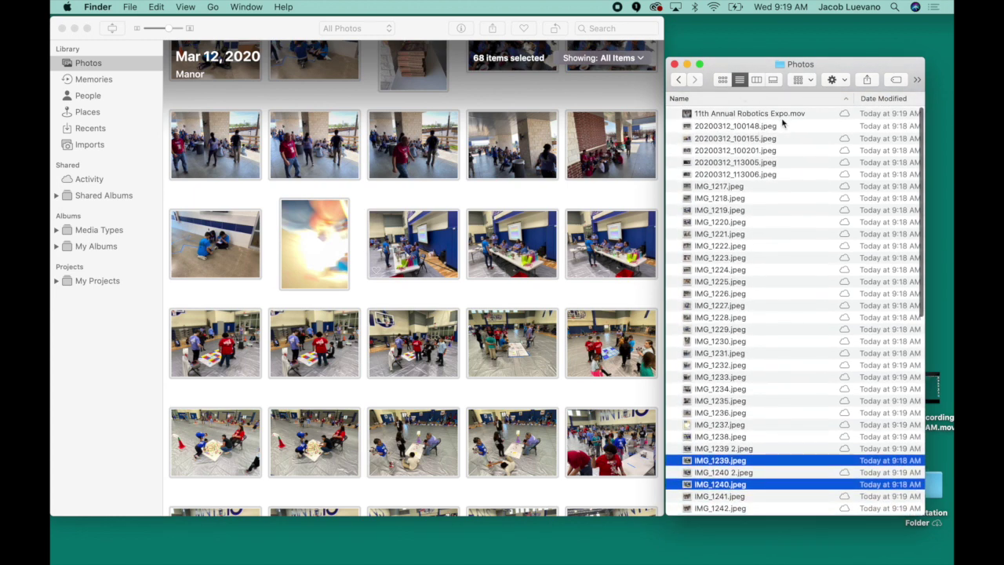